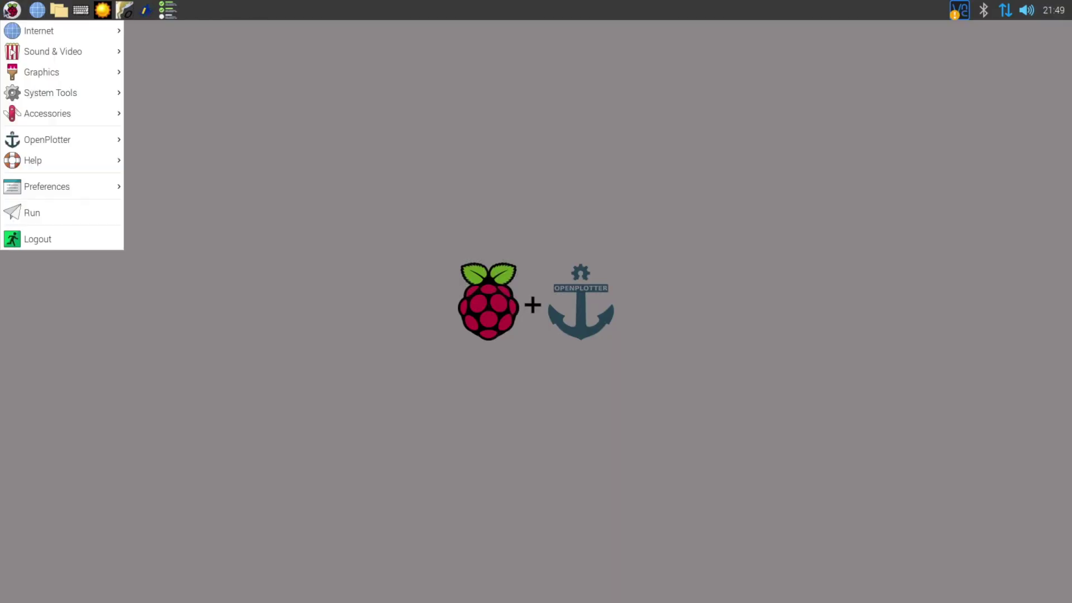
# - Launch OpenPlotter Settings from the OpenPlotter submenu of the Raspberry main menu
pyautogui.moveTo(87, 143)
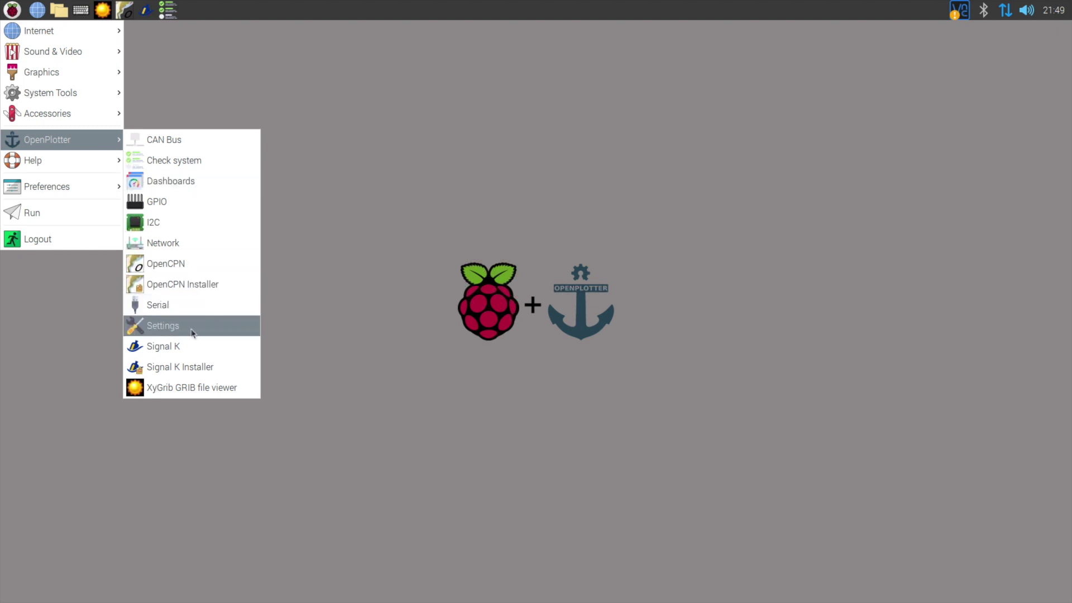
pyautogui.click(167, 331)
# - Refresh the app list and install SDR VHF 2.1.1-beta with its dependencies
pyautogui.click(616, 282)
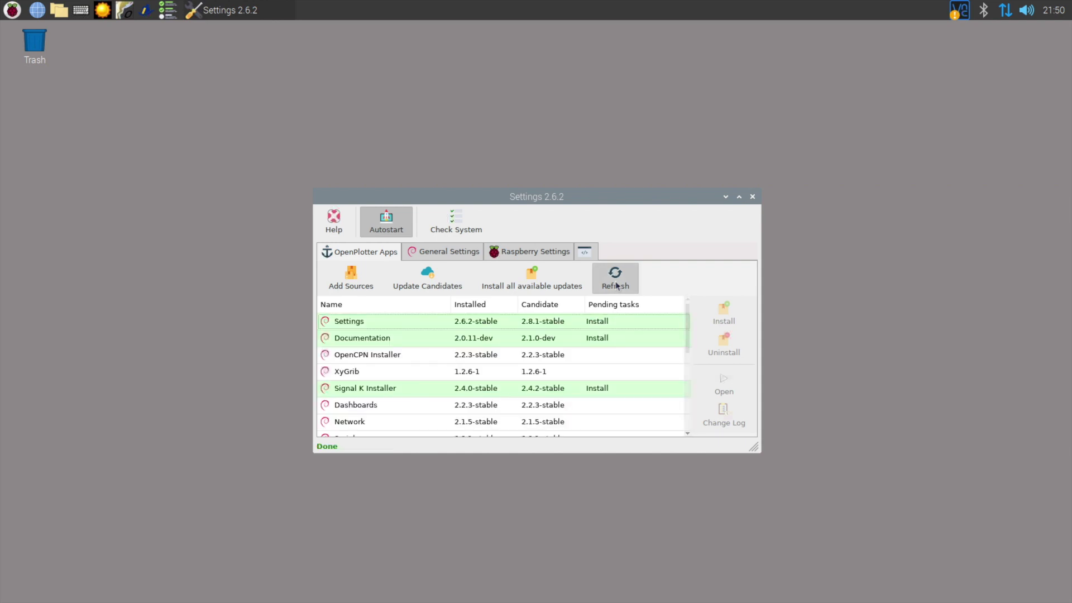
pyautogui.scroll(-5, 646, 397)
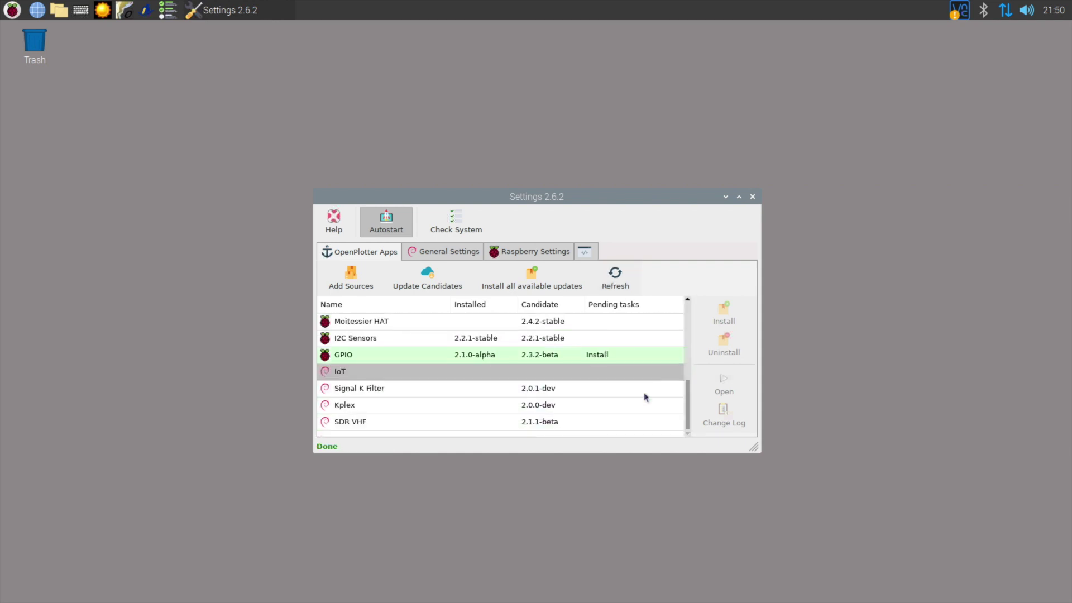
pyautogui.click(487, 422)
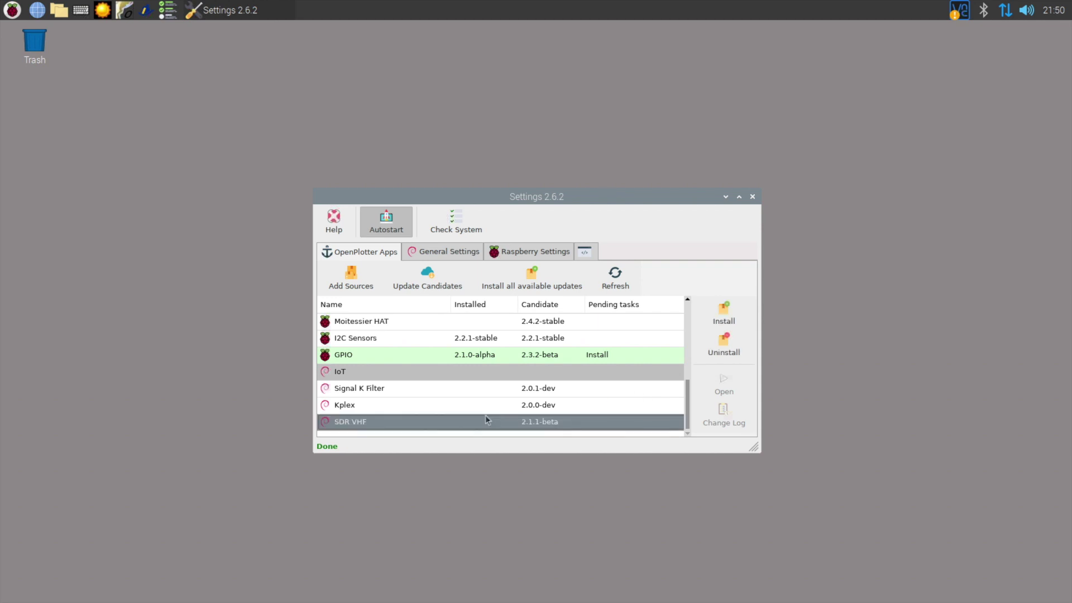
pyautogui.click(730, 314)
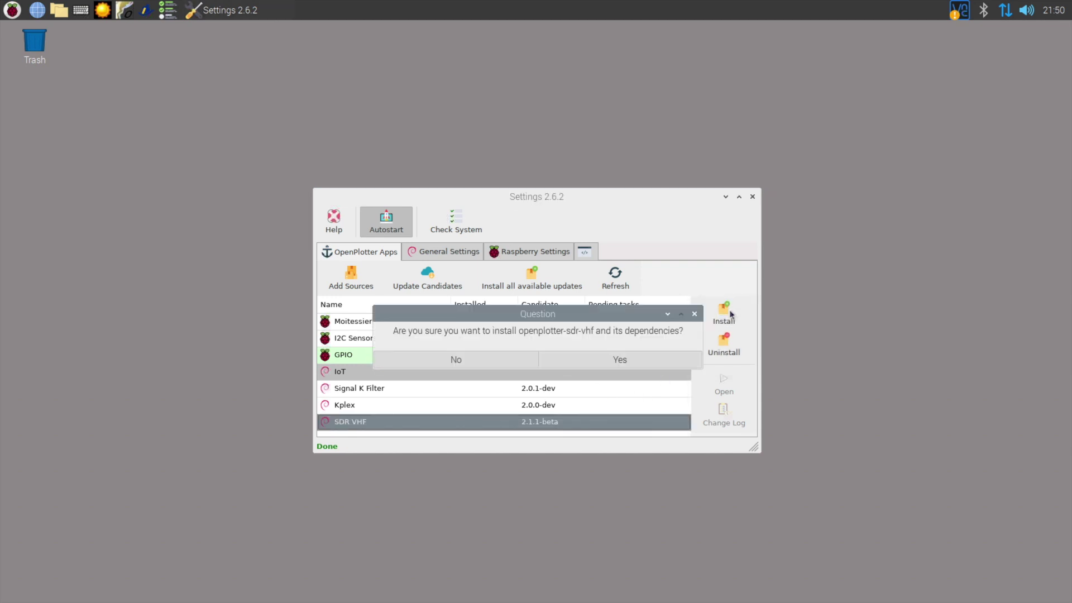
pyautogui.click(673, 357)
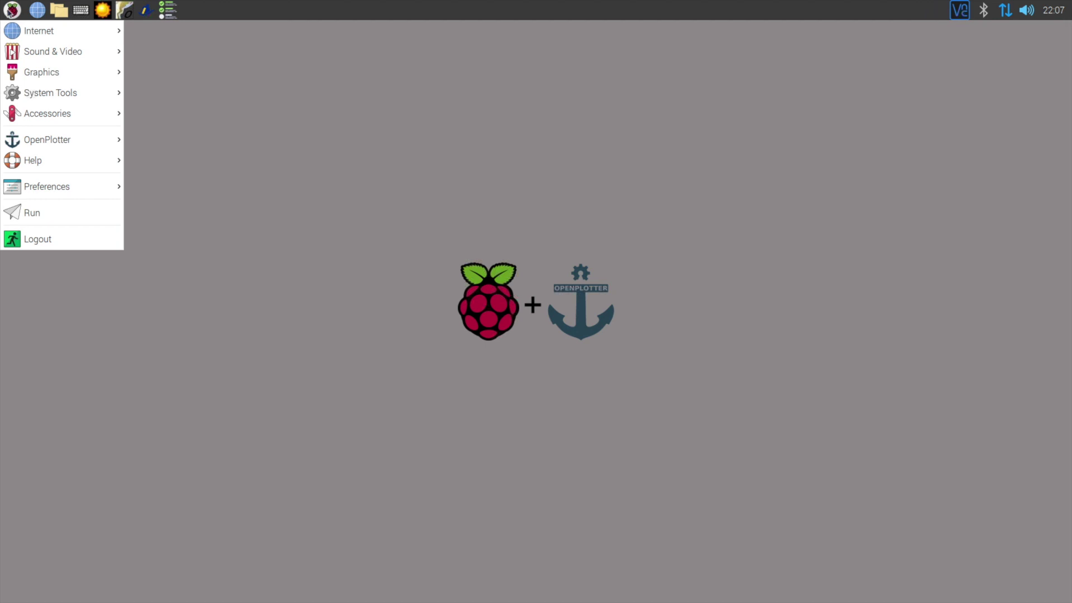
# - Launch SDR VHF, edit the AIS tool's settings, and move the calibration window aside
pyautogui.moveTo(91, 141)
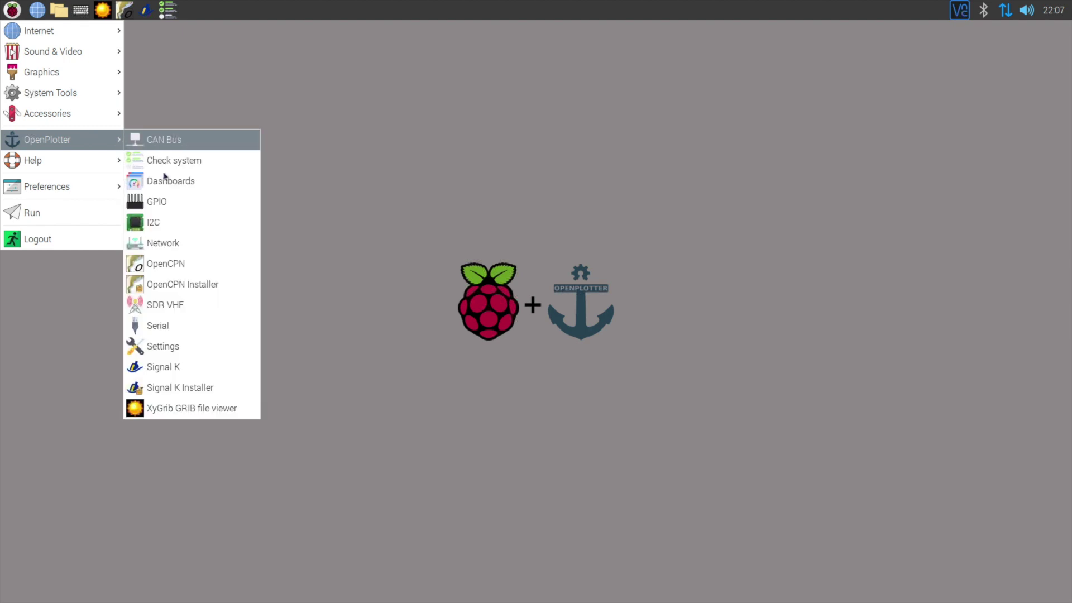
pyautogui.click(202, 306)
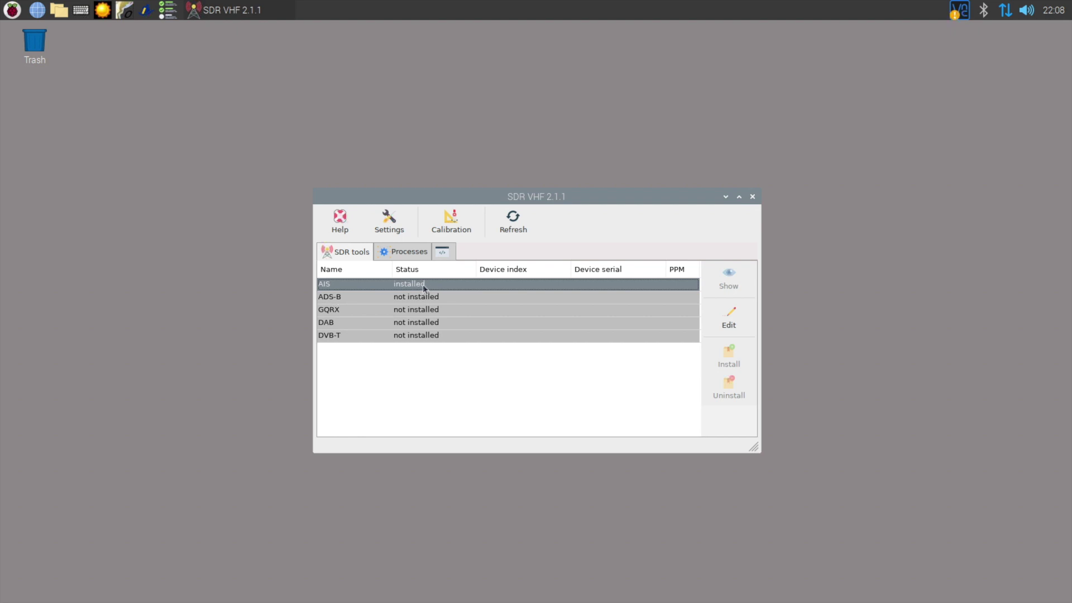
pyautogui.click(733, 317)
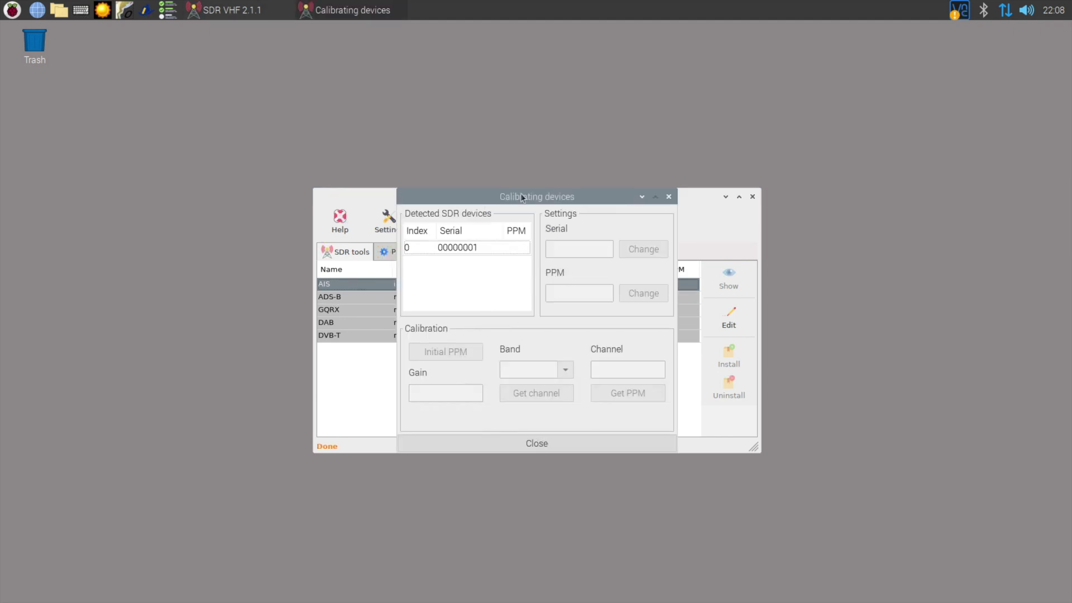
pyautogui.moveTo(521, 194); pyautogui.dragTo(474, 273)
# - Run rtl_test on the SDR with serial 00000001 until PPM reads about 4–8, then stop it
pyautogui.click(431, 330)
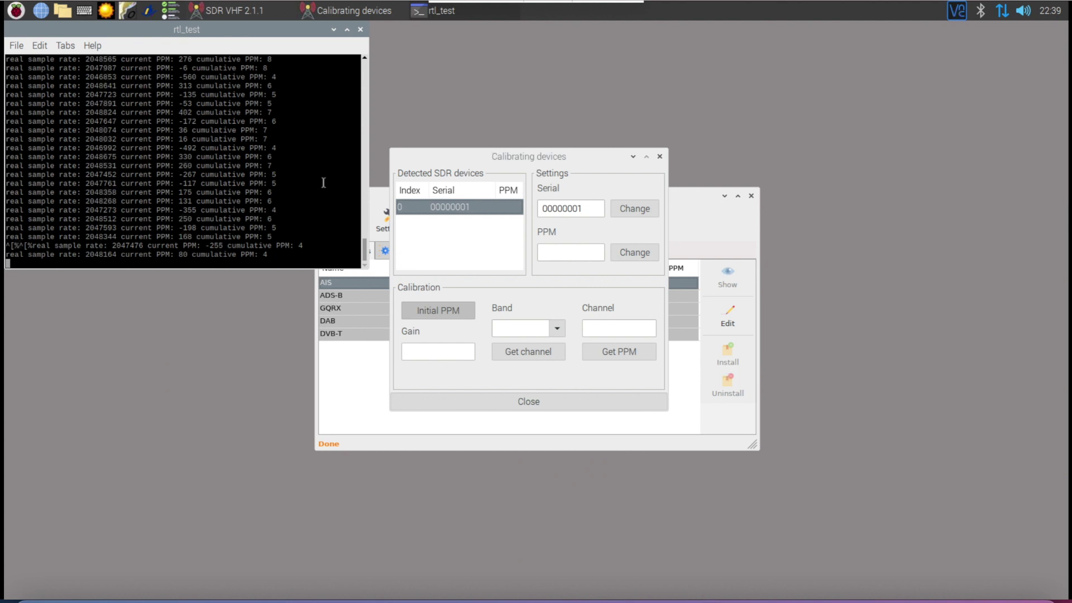
pyautogui.hotkey('ctrl', 'c')
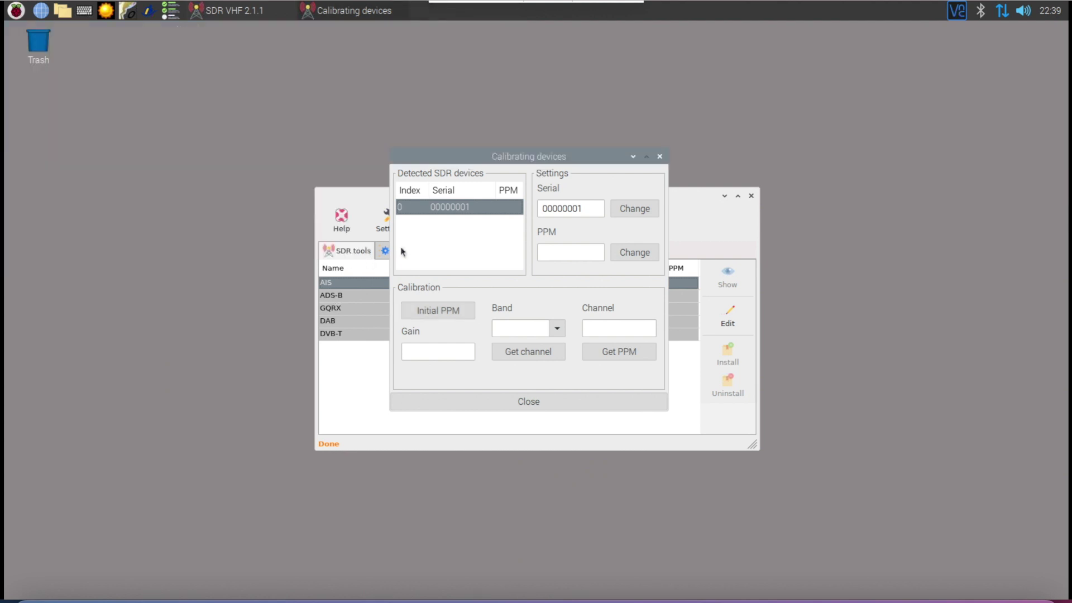
# - Set the device to PPM 6, band GSM900 and gain 0, then scan for GSM-900 channels
pyautogui.click(580, 251)
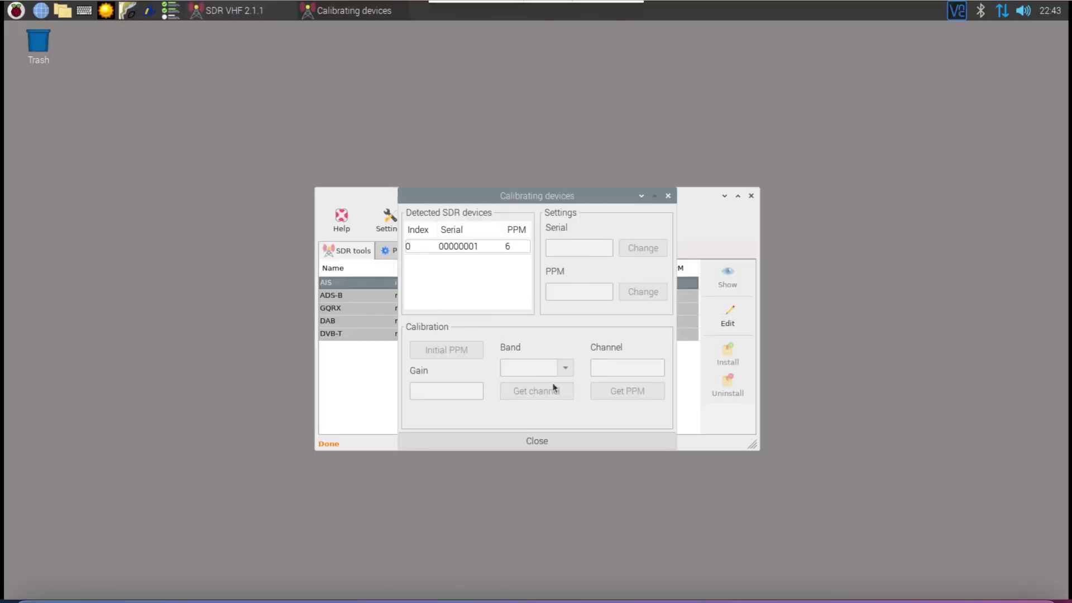
pyautogui.click(510, 246)
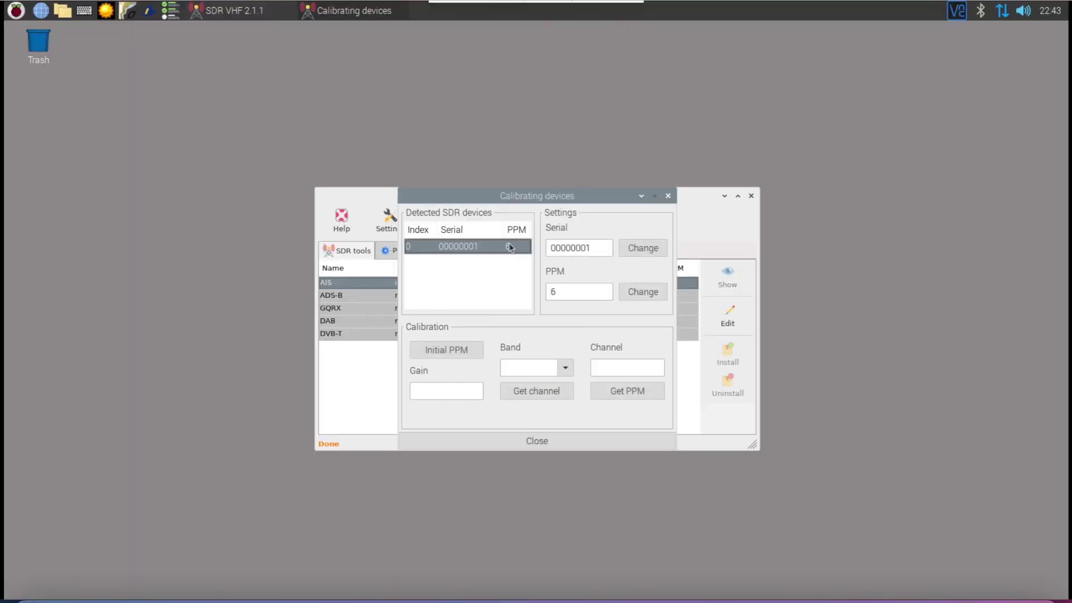
pyautogui.click(565, 369)
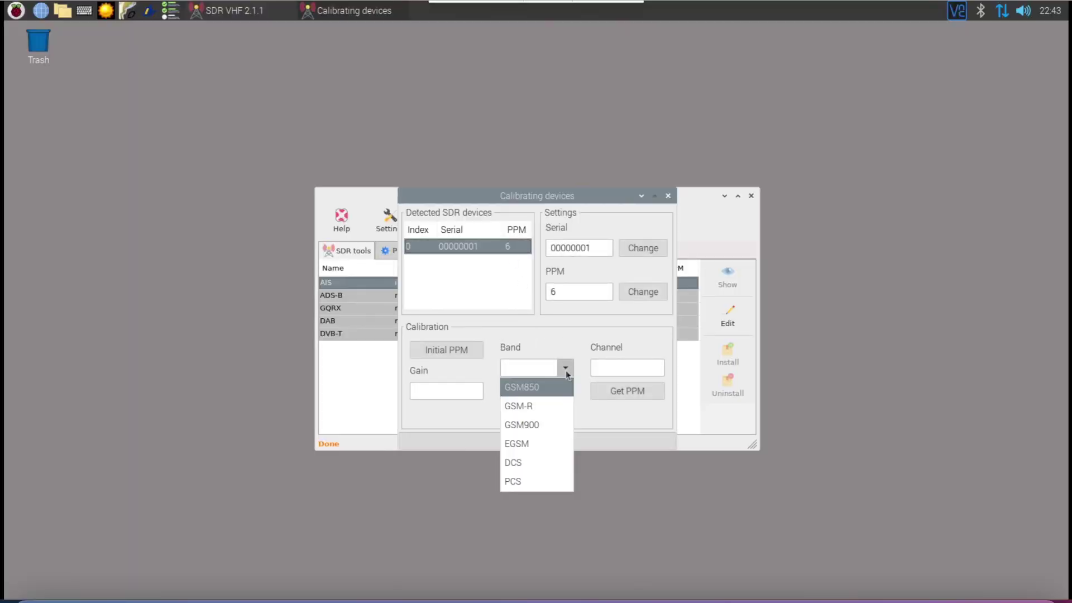
pyautogui.click(546, 425)
pyautogui.click(545, 393)
pyautogui.press('Return')
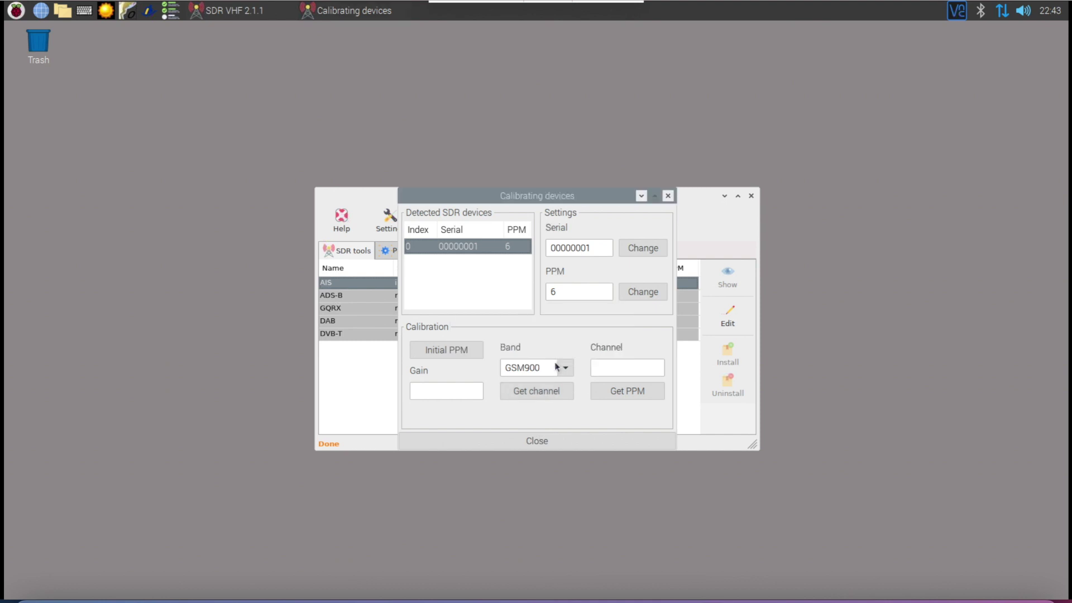
pyautogui.click(455, 393)
pyautogui.write('0')
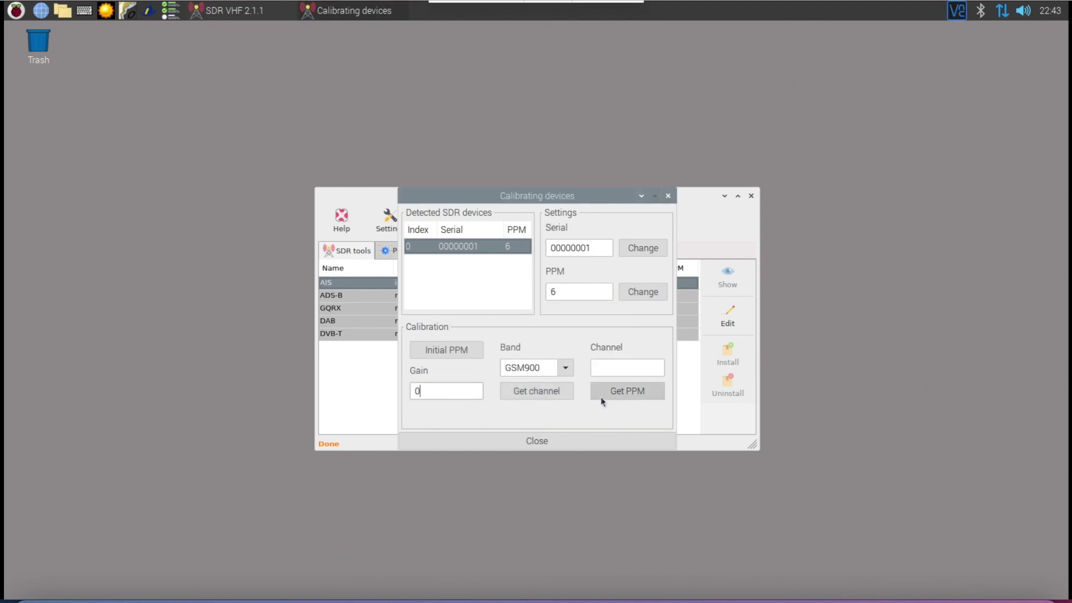
pyautogui.click(541, 391)
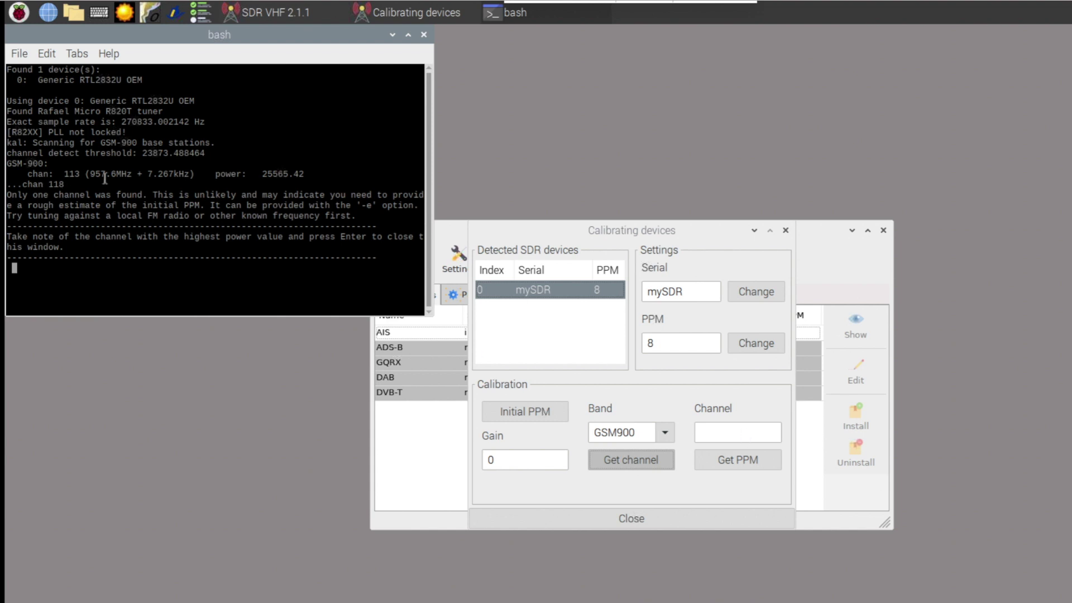
# - Fill in channel 113, measure its PPM error (0.422 ppm), and replace PPM 8 with 0
pyautogui.press('Return')
pyautogui.click(741, 460)
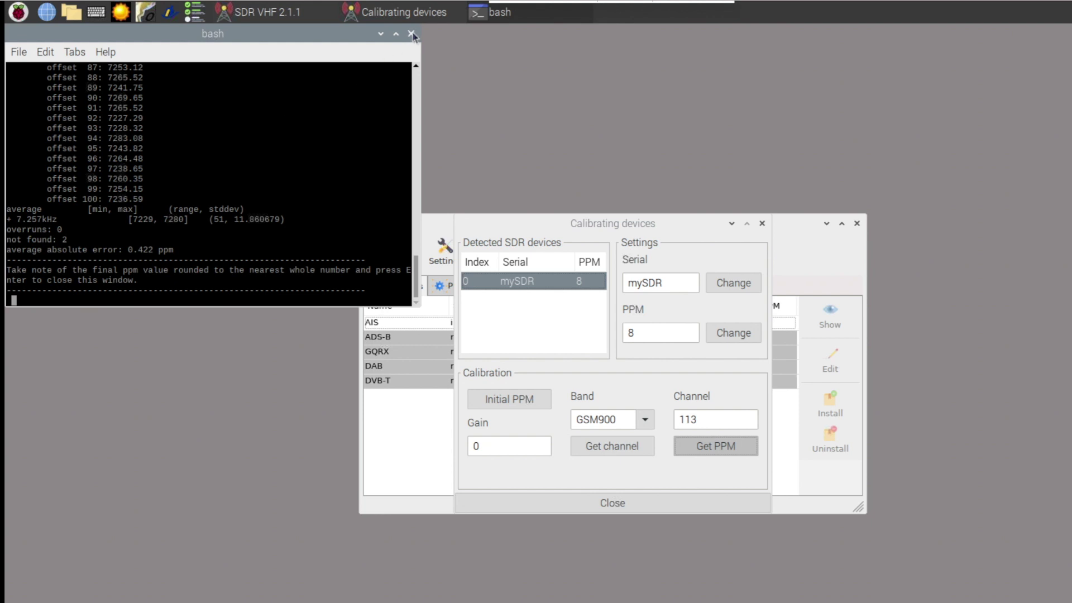
pyautogui.click(412, 36)
pyautogui.doubleClick(632, 333)
pyautogui.write('0')
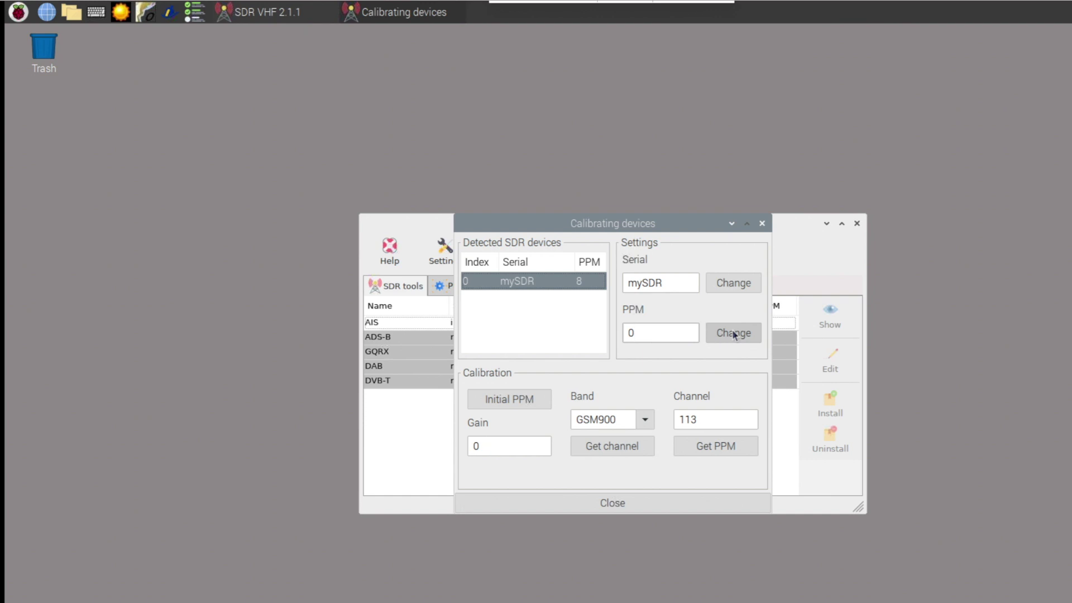
# - Apply PPM 0 to the mySDR dongle and finish calibrating
pyautogui.click(734, 334)
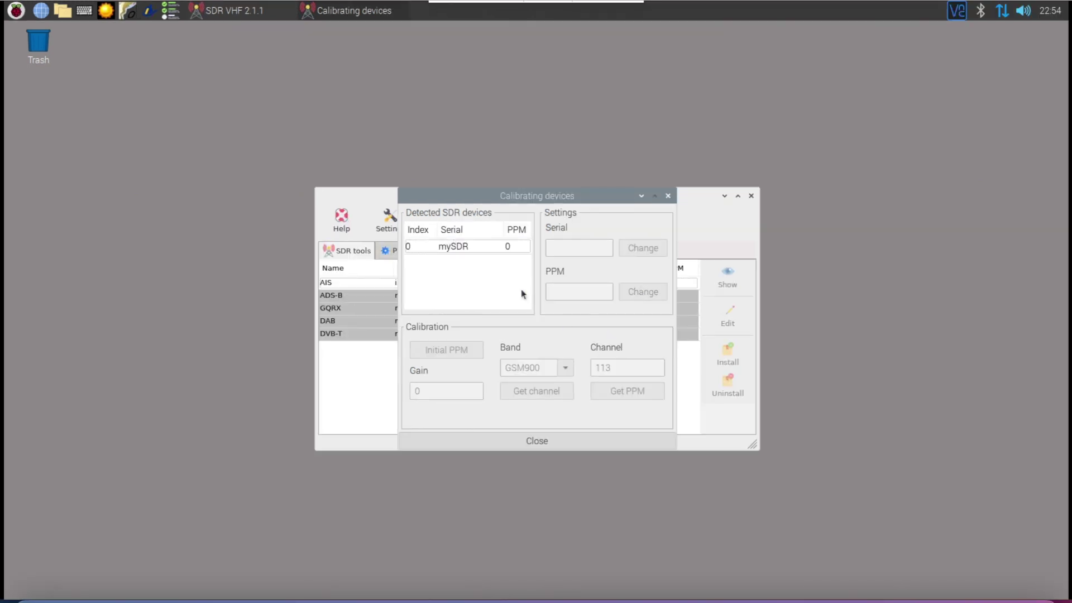
pyautogui.click(504, 248)
pyautogui.click(593, 441)
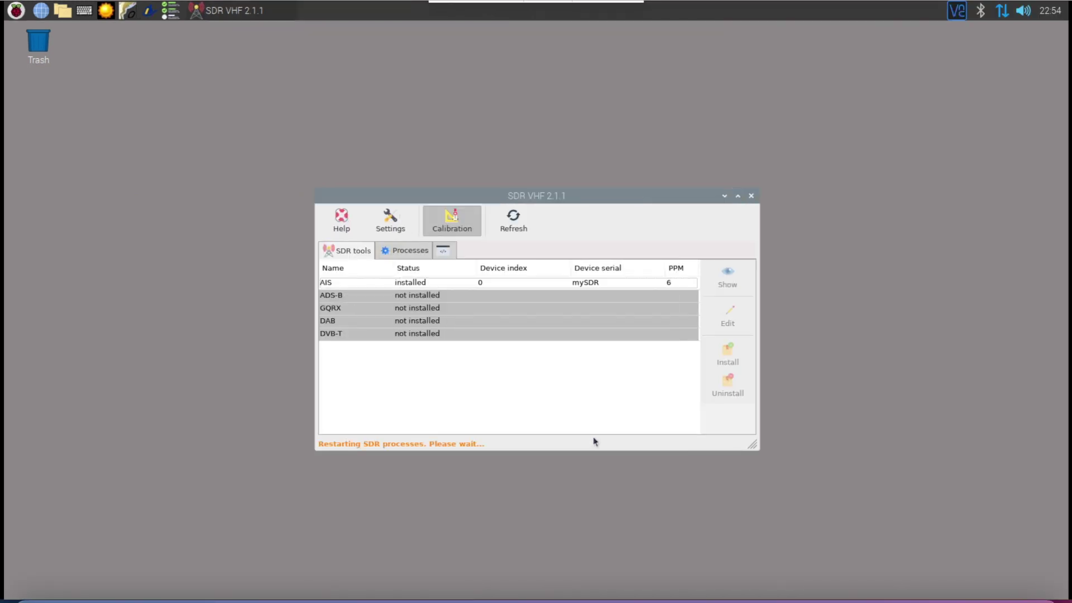
# - Set the AIS process to autostart and start it
pyautogui.click(411, 250)
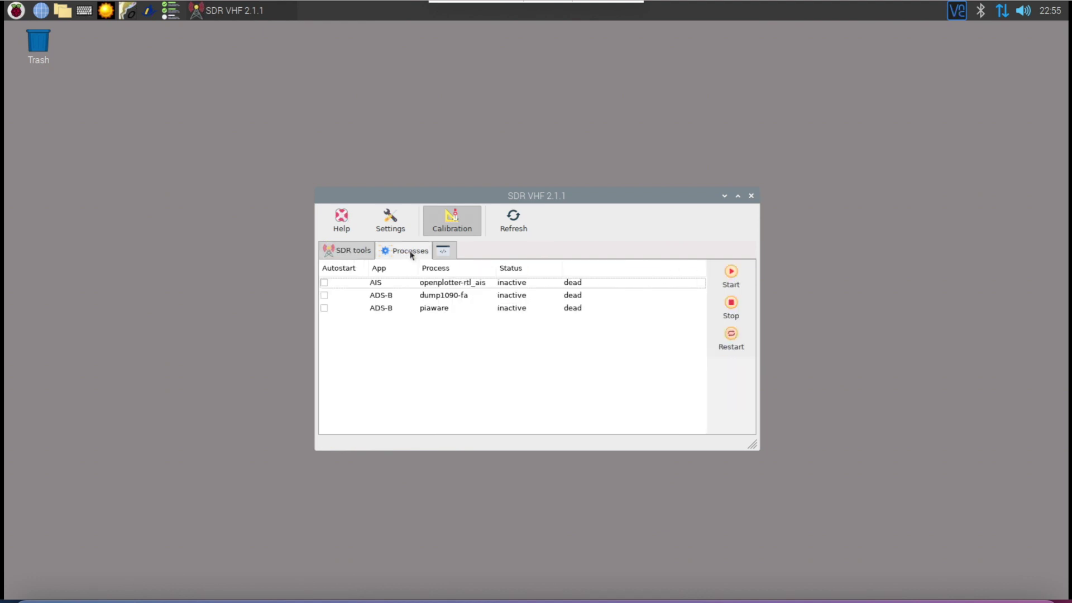
pyautogui.click(325, 283)
pyautogui.click(544, 285)
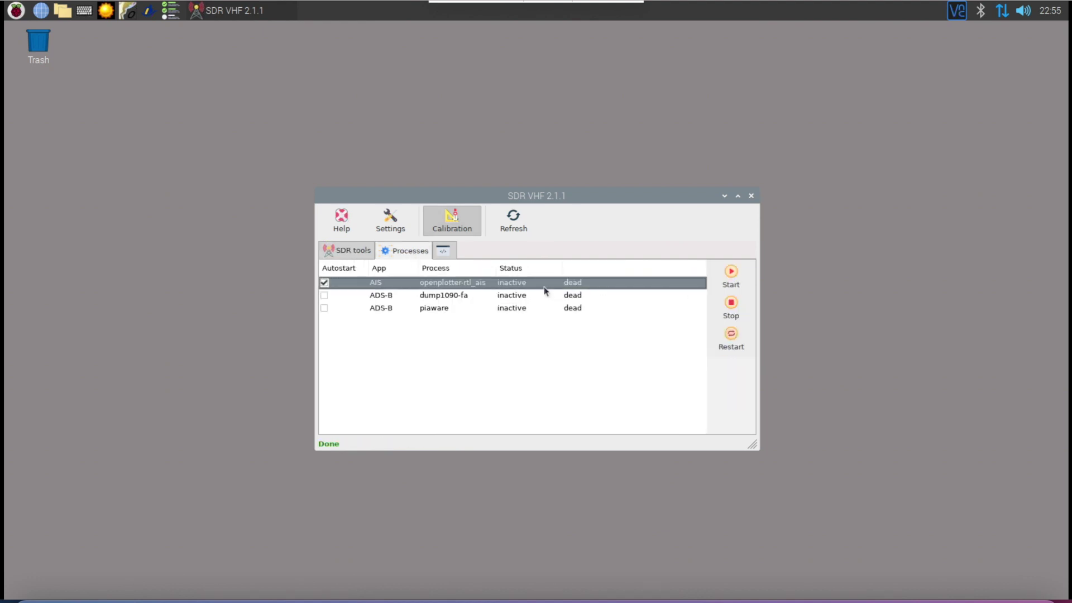
pyautogui.click(731, 275)
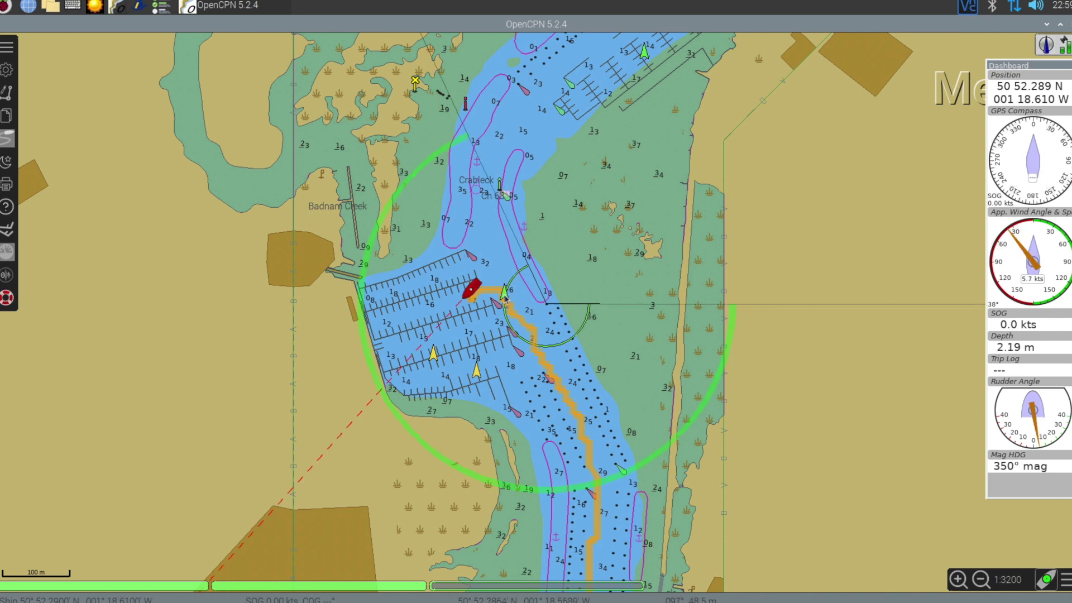
pyautogui.moveTo(505, 299)
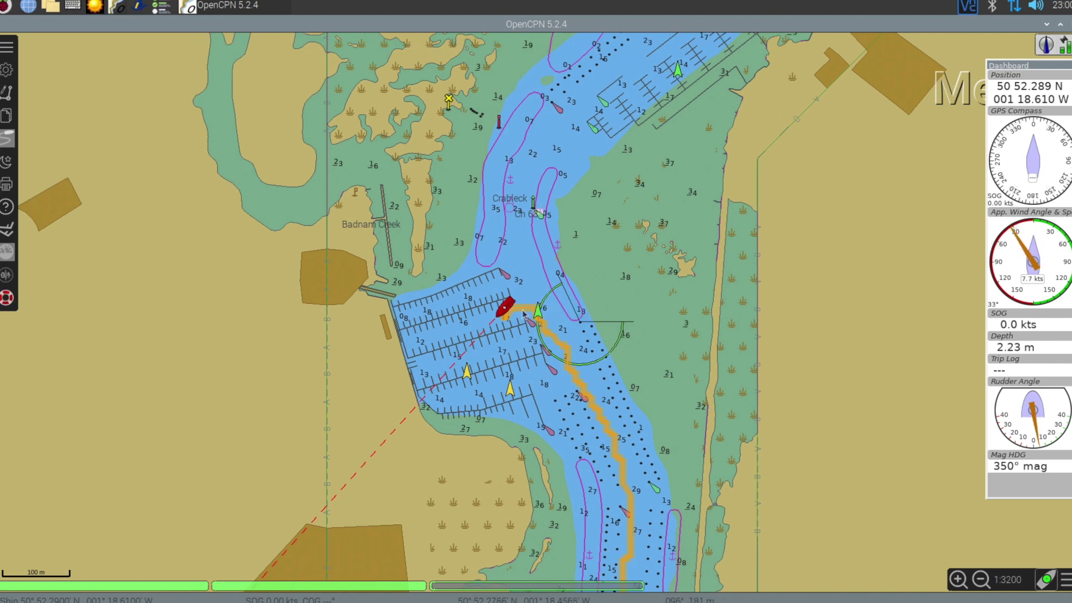
pyautogui.moveTo(541, 317)
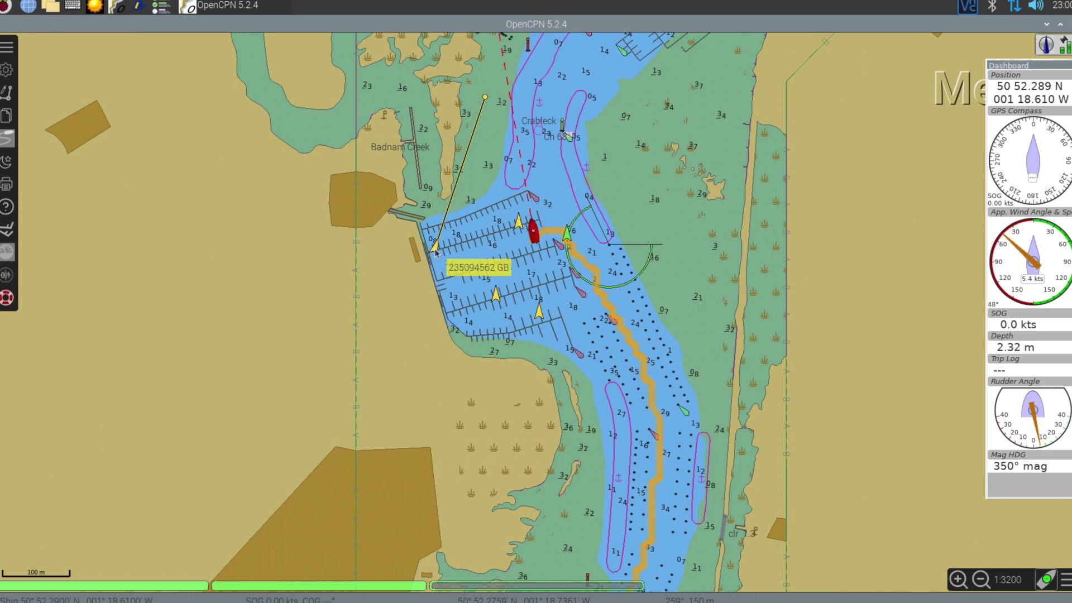
pyautogui.scroll(-1, 623, 118)
pyautogui.scroll(-3, 622, 119)
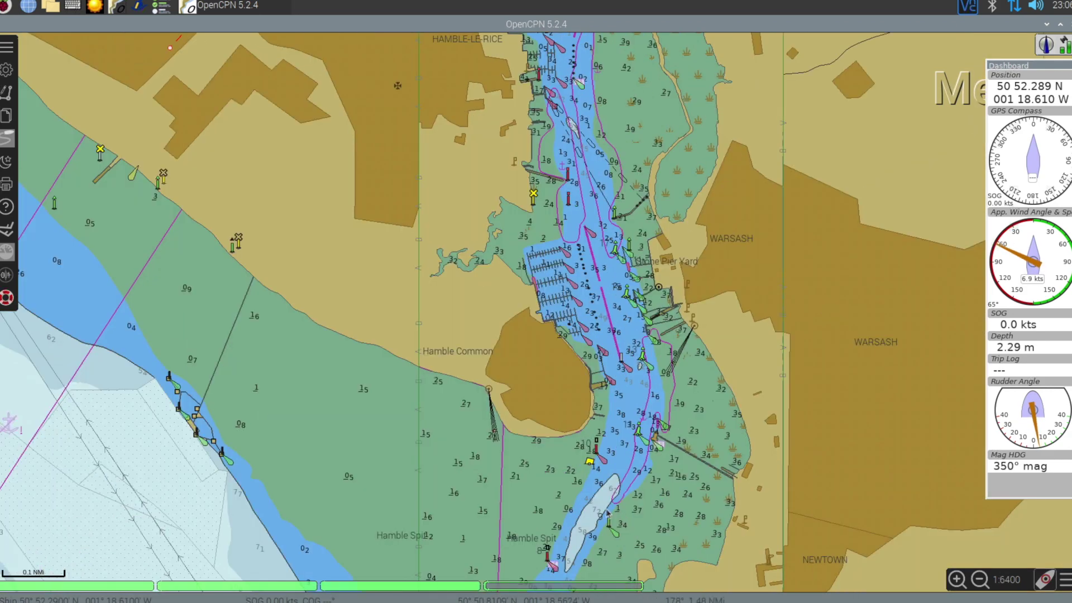
pyautogui.scroll(-1, 726, 409)
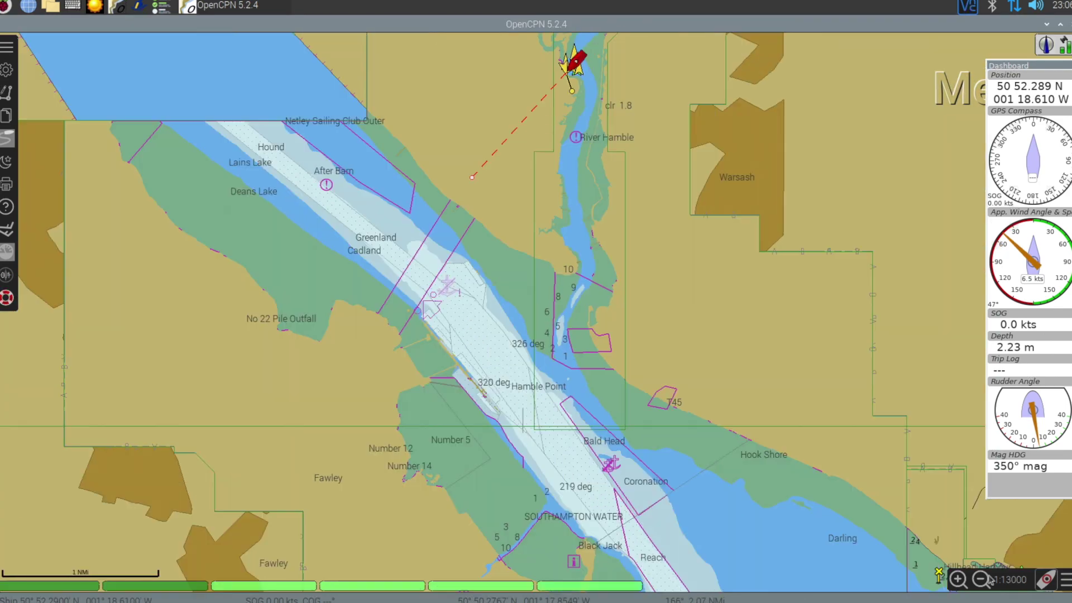
pyautogui.moveTo(691, 430); pyautogui.dragTo(587, 474)
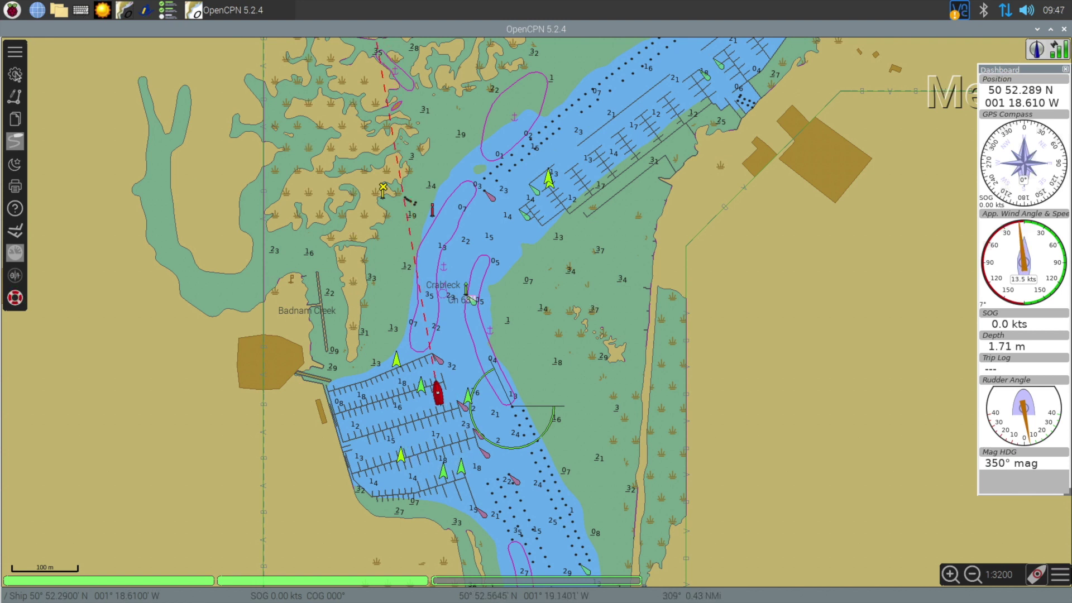
# - Enable Show Menu Bar in OpenCPN's User Interface options
pyautogui.click(15, 74)
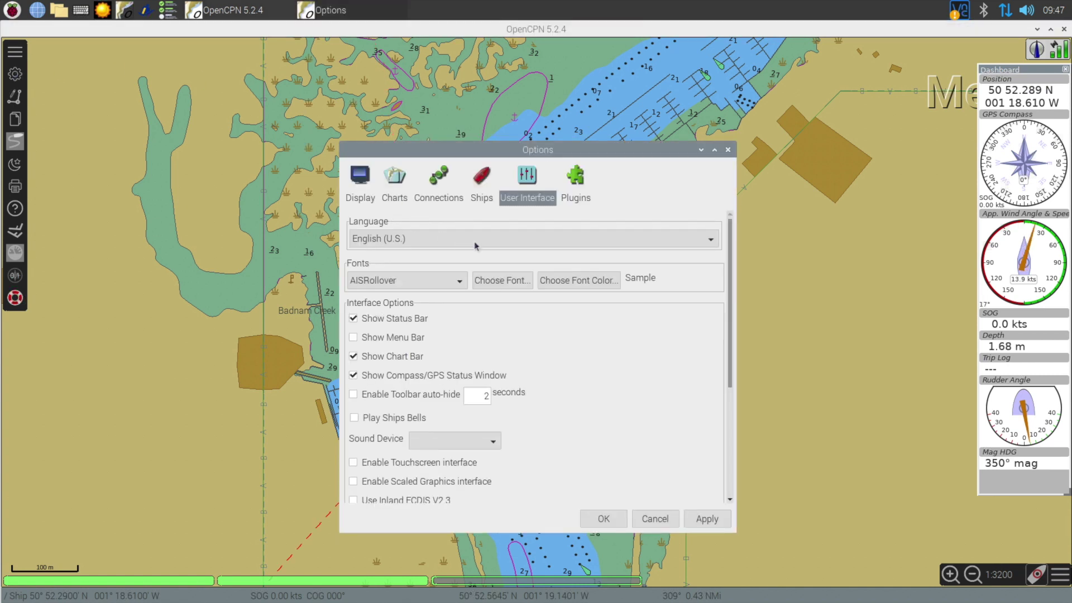
pyautogui.click(354, 337)
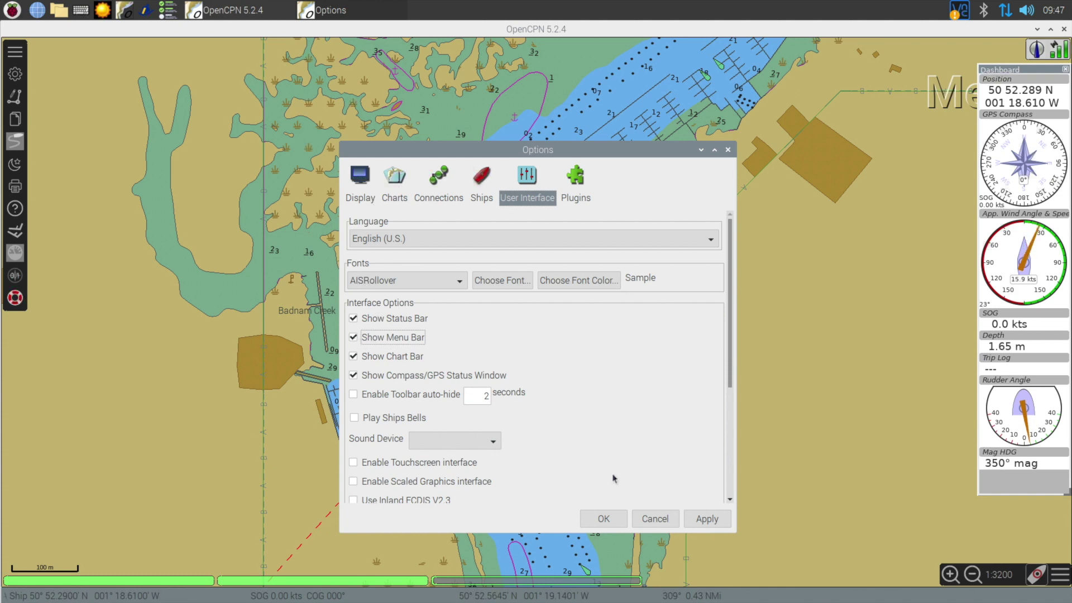
pyautogui.click(606, 520)
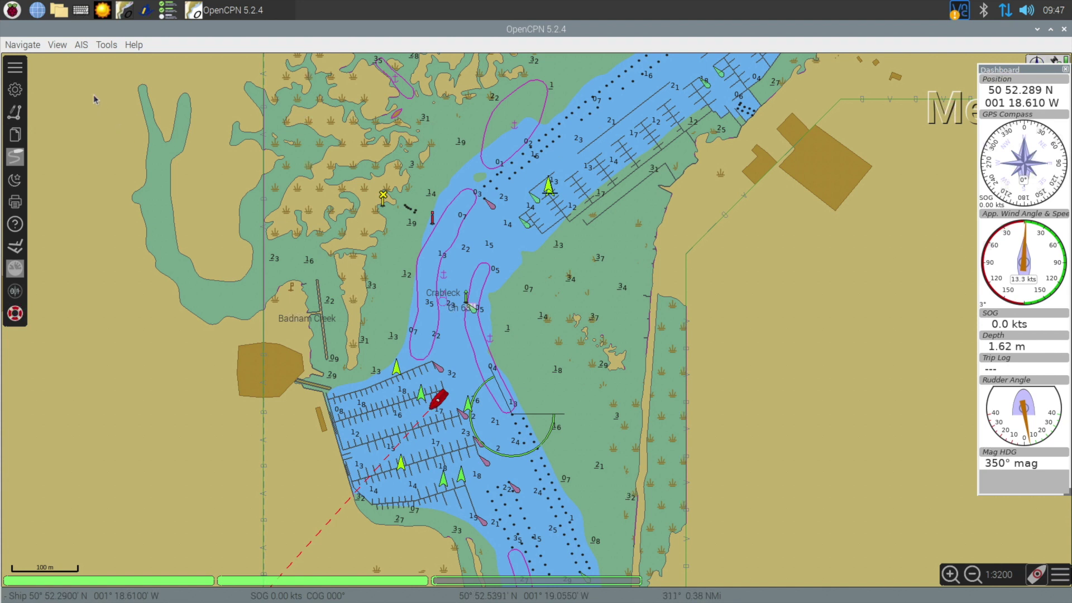
# - Open the AIS target list with its 17 vessels and scroll across all its columns
pyautogui.click(86, 45)
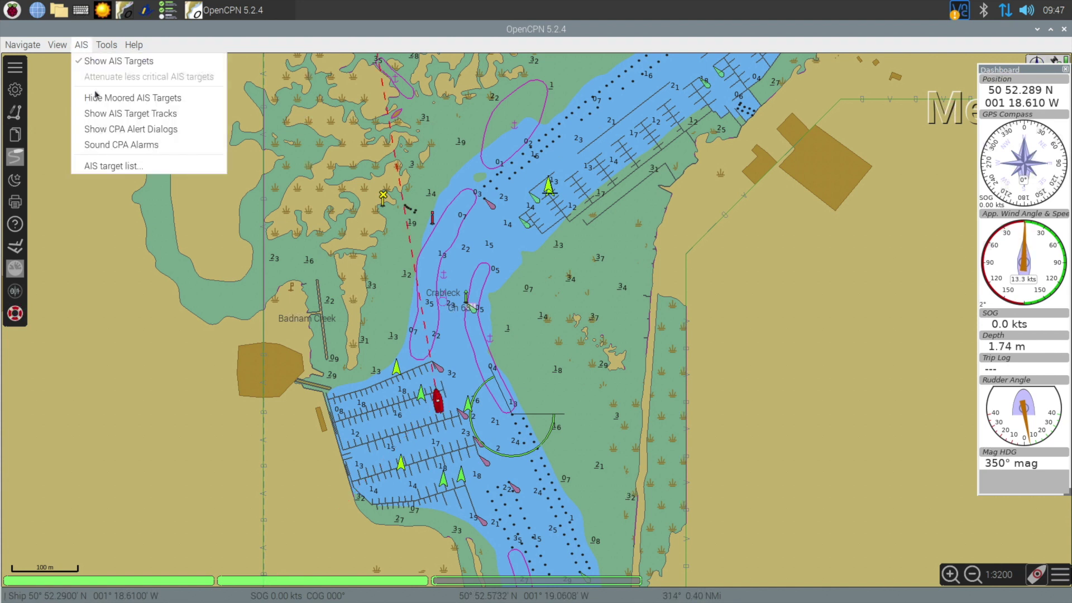
pyautogui.click(114, 166)
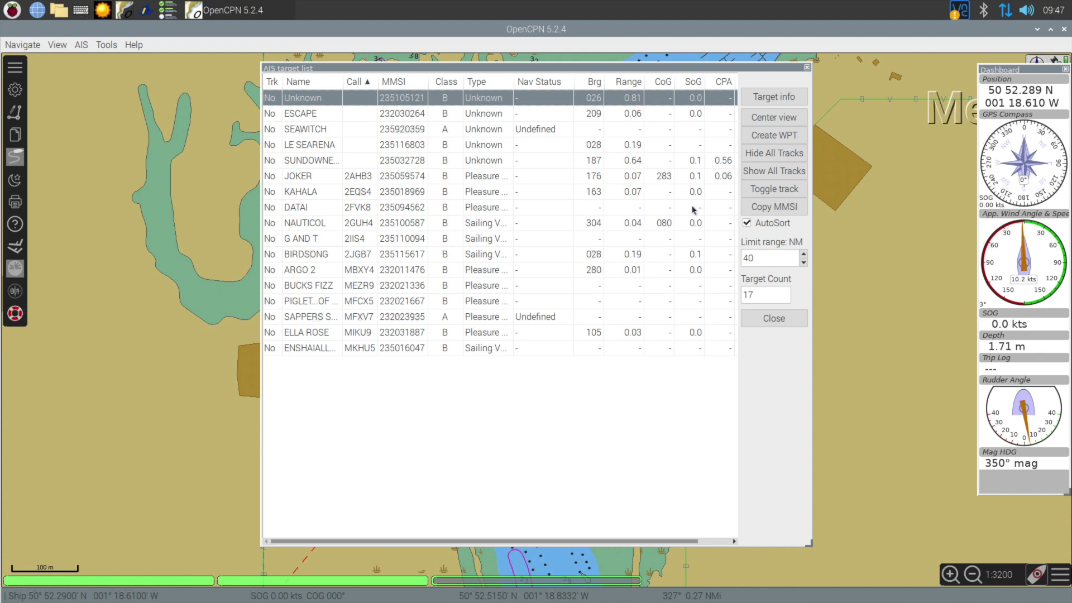
pyautogui.click(715, 541)
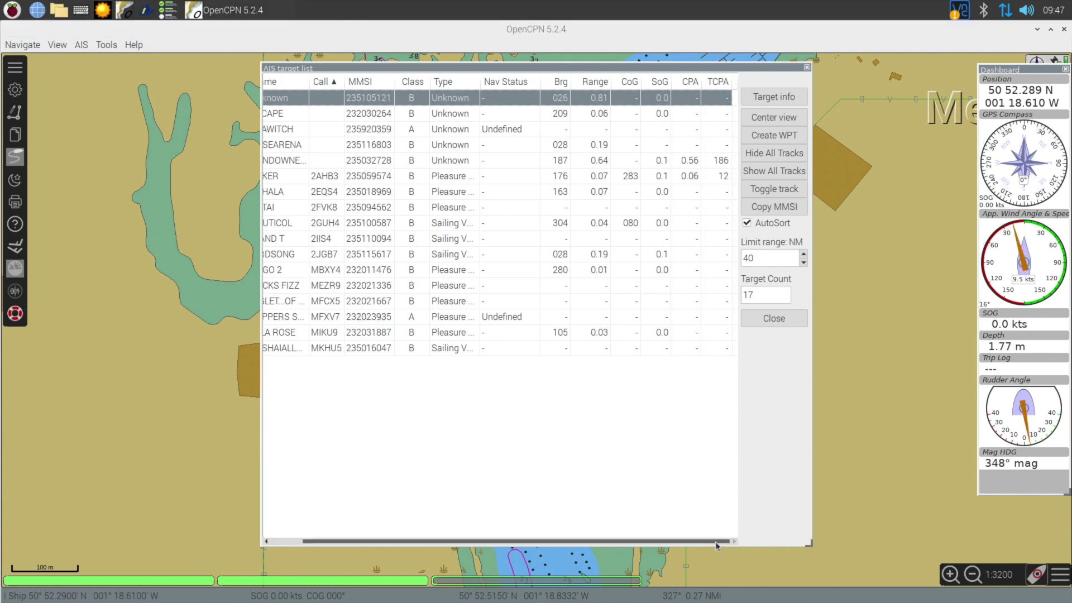
pyautogui.click(293, 542)
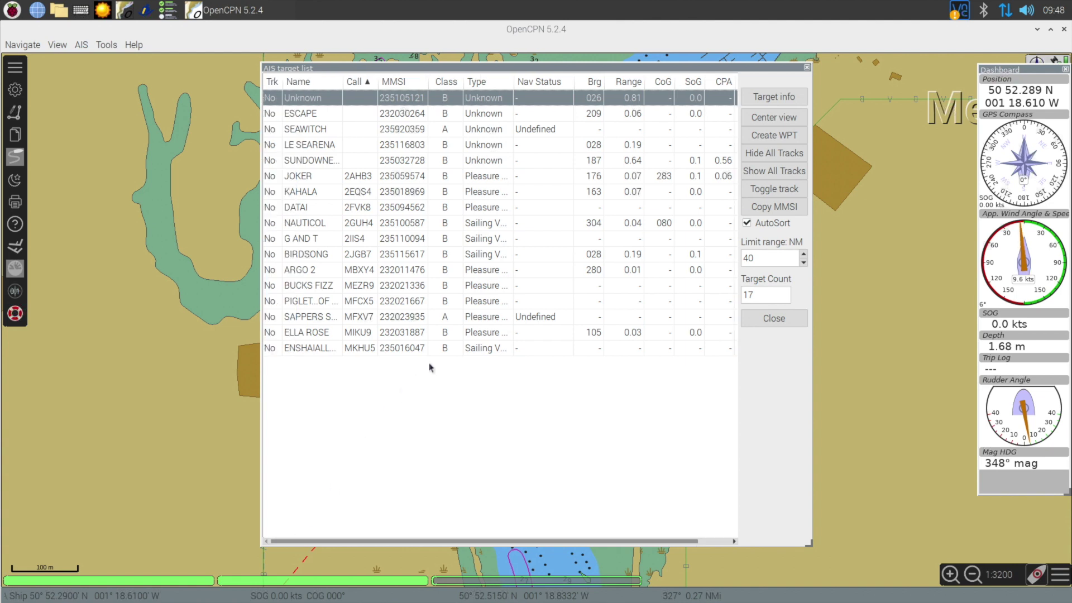